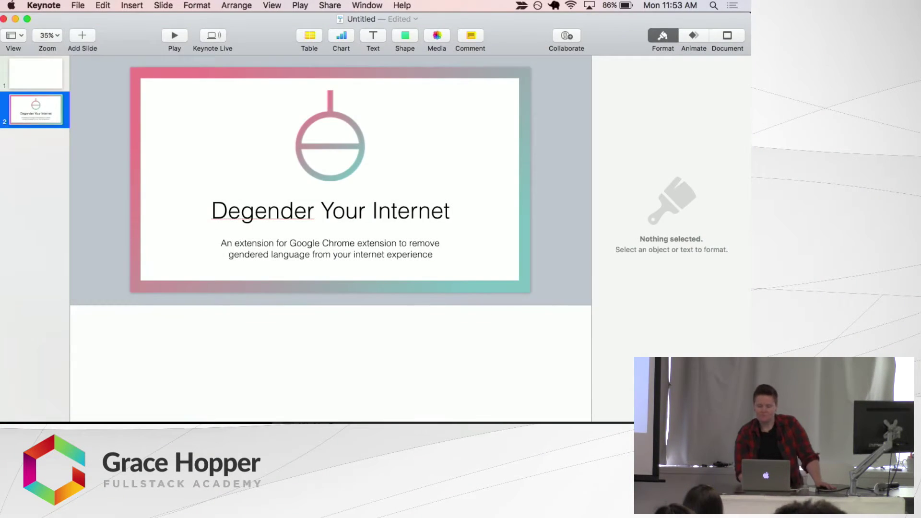
pyautogui.press('super+Tab')
pyautogui.press('super+Tab')
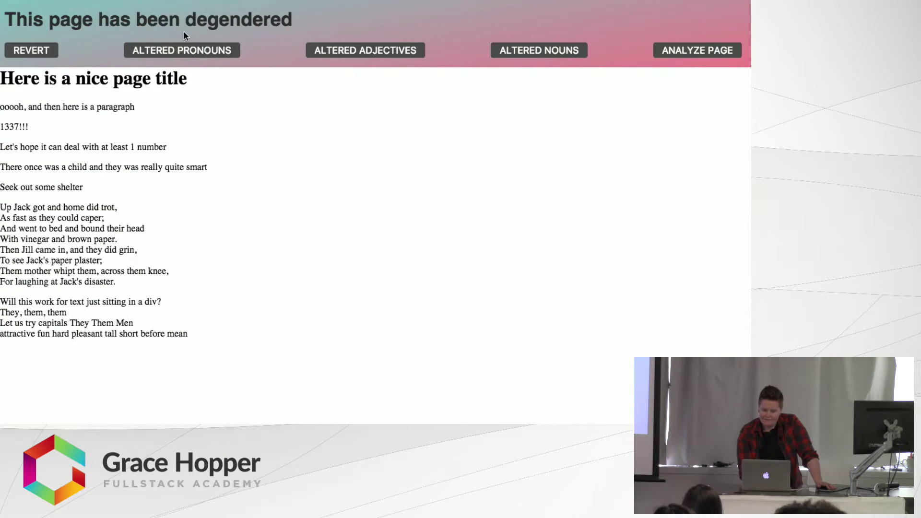
# Reload test.html to restore its gendered wording, then bring up the Degender Your Internet popup.
pyautogui.moveTo(9, 2)
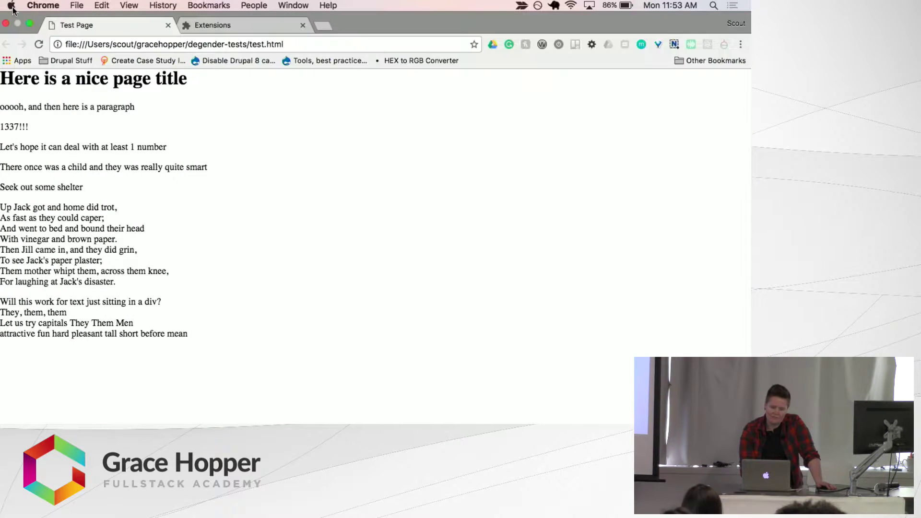
pyautogui.click(37, 45)
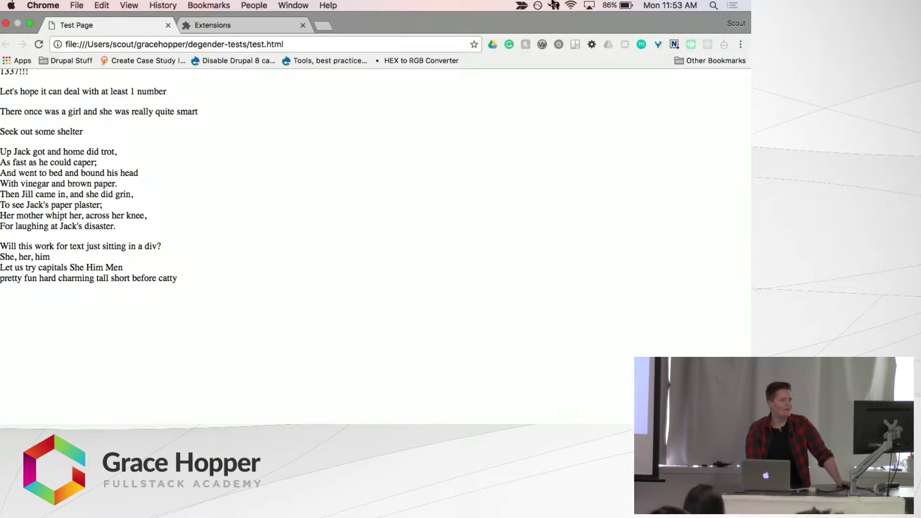
pyautogui.click(725, 37)
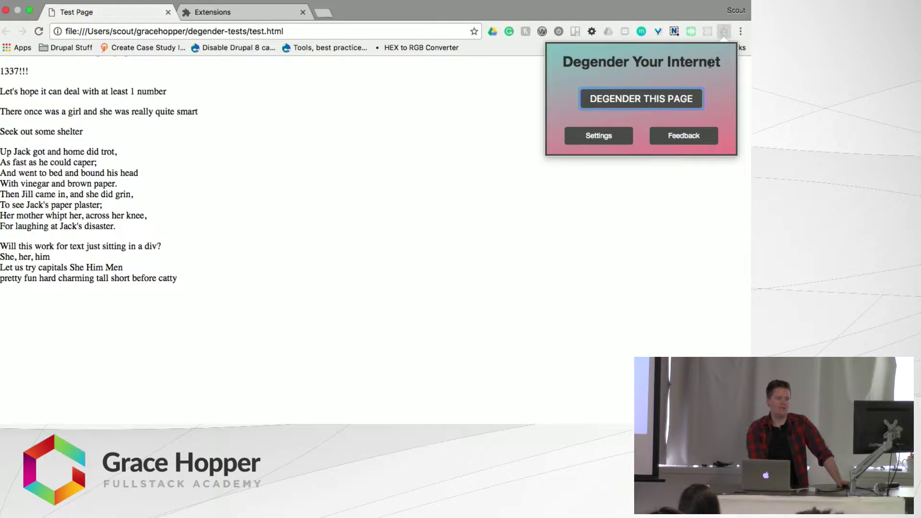
# Run DEGENDER THIS PAGE so pronouns become they/them, then dismiss the popup.
pyautogui.click(686, 99)
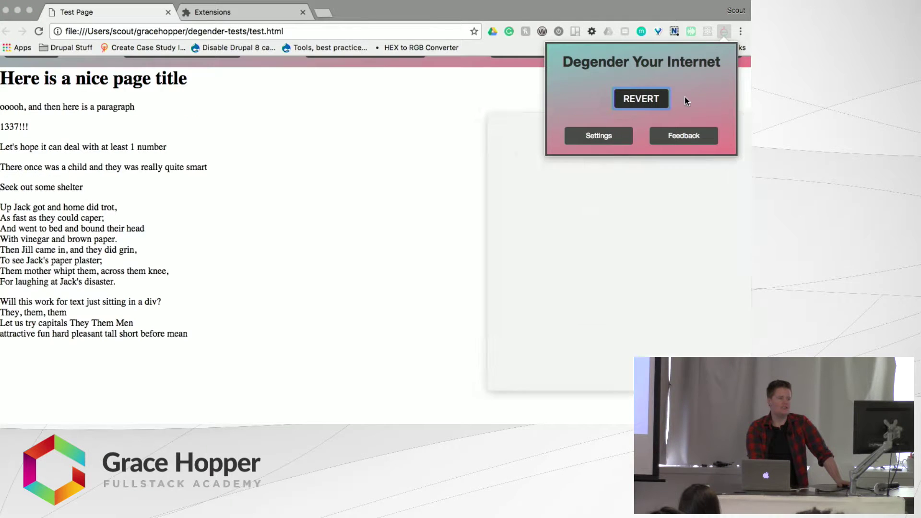
pyautogui.click(416, 268)
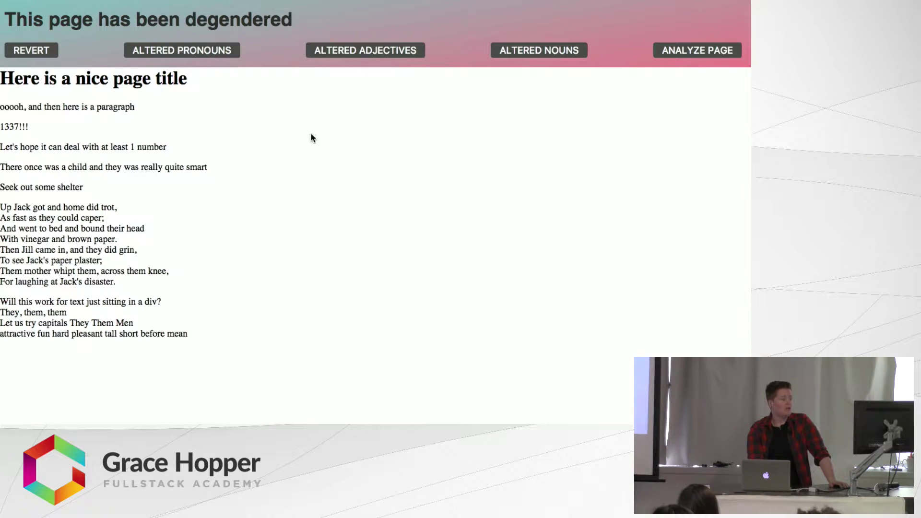
pyautogui.click(212, 51)
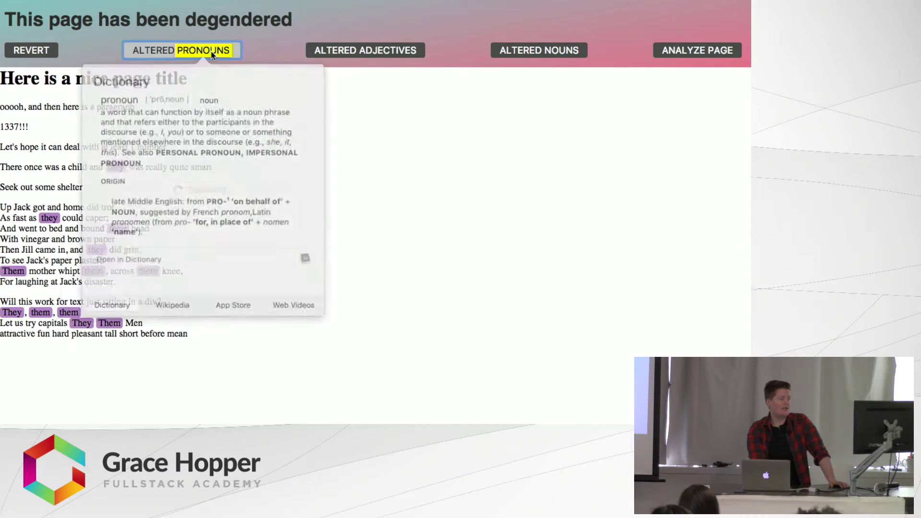
pyautogui.click(476, 133)
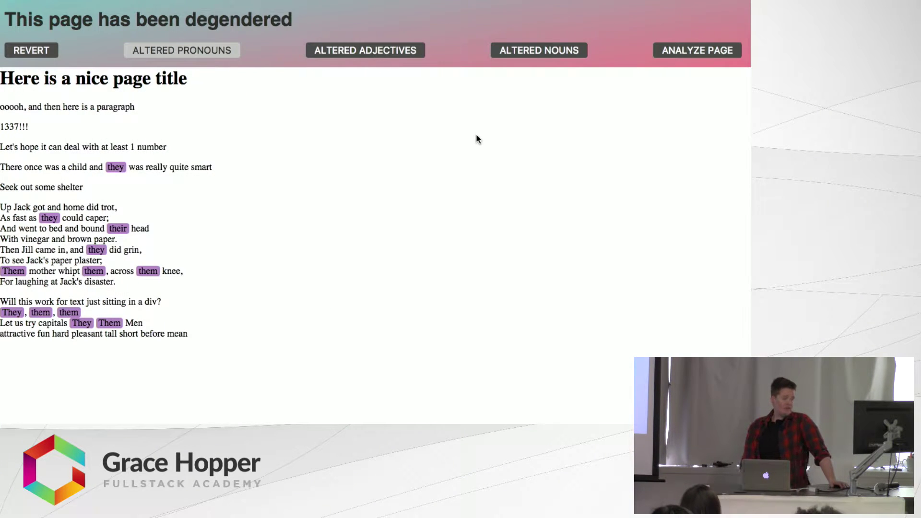
pyautogui.click(233, 50)
pyautogui.click(393, 58)
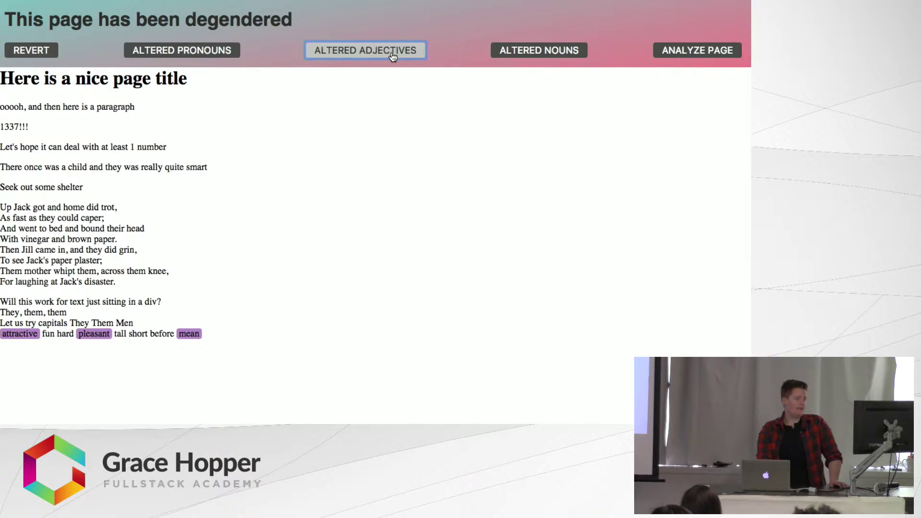
pyautogui.click(402, 53)
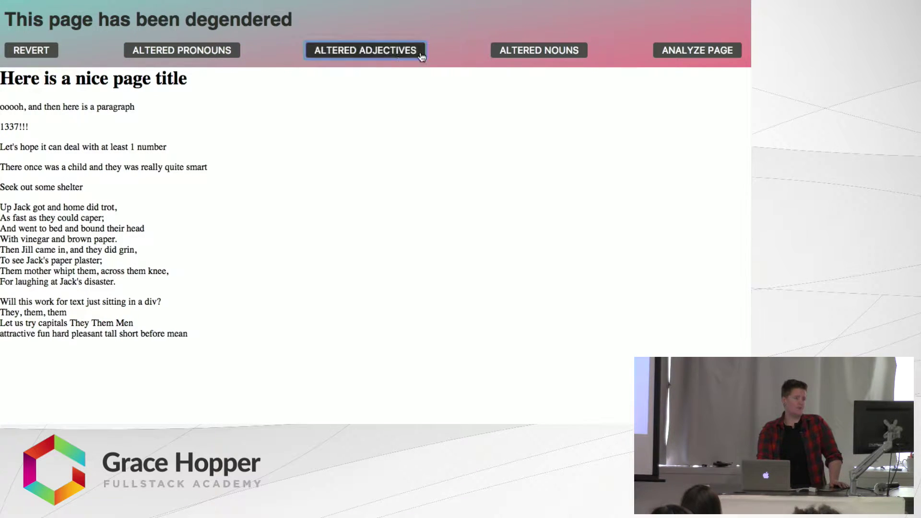
pyautogui.click(539, 53)
pyautogui.click(540, 53)
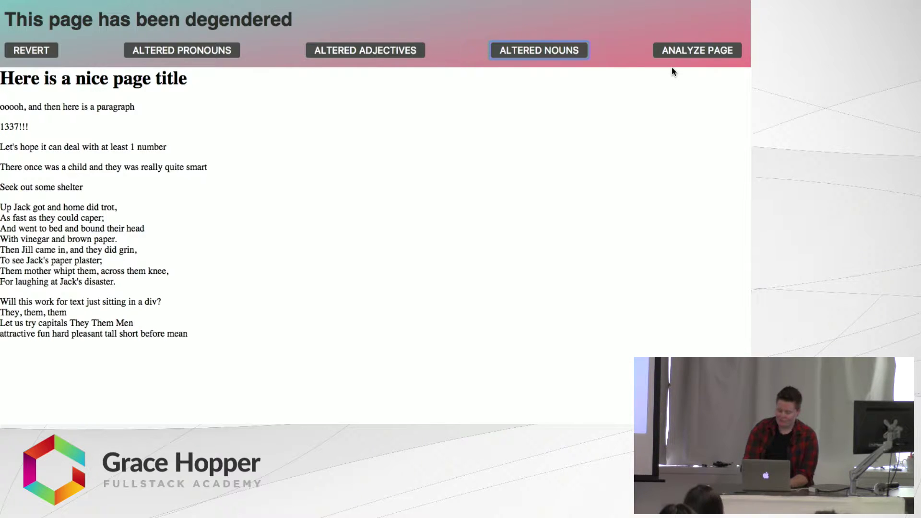
pyautogui.press('super+alt+j')
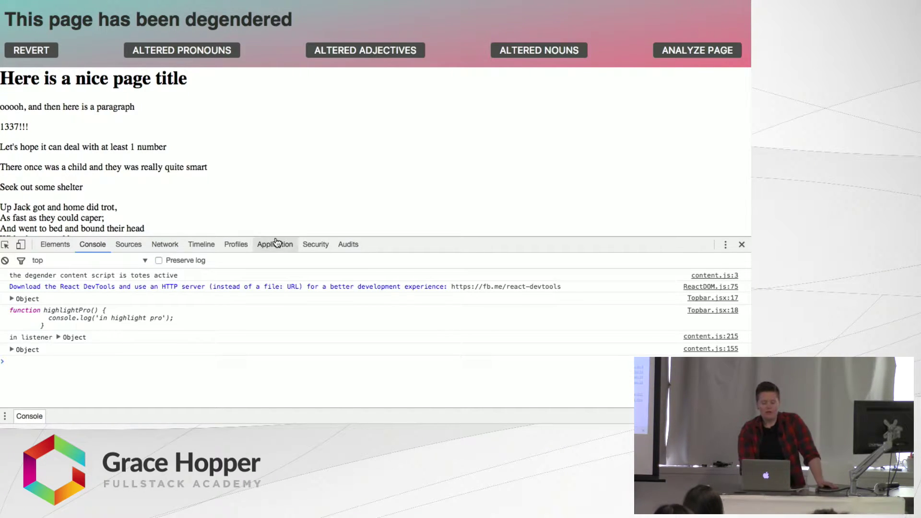
# Expand the logged stats object to show adjective, noun (girl: 1) and pronoun (her: 3, she: 2) counts.
pyautogui.click(12, 350)
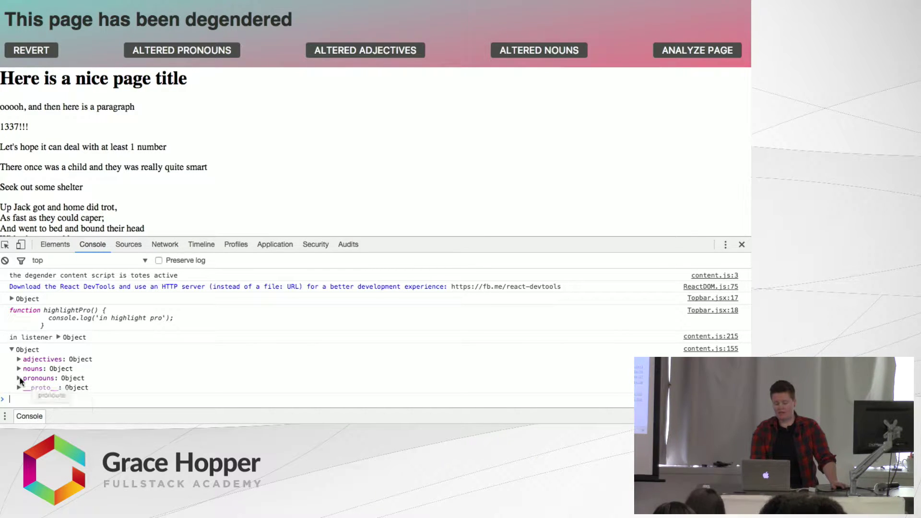
pyautogui.click(19, 360)
pyautogui.scroll(-2, 98, 372)
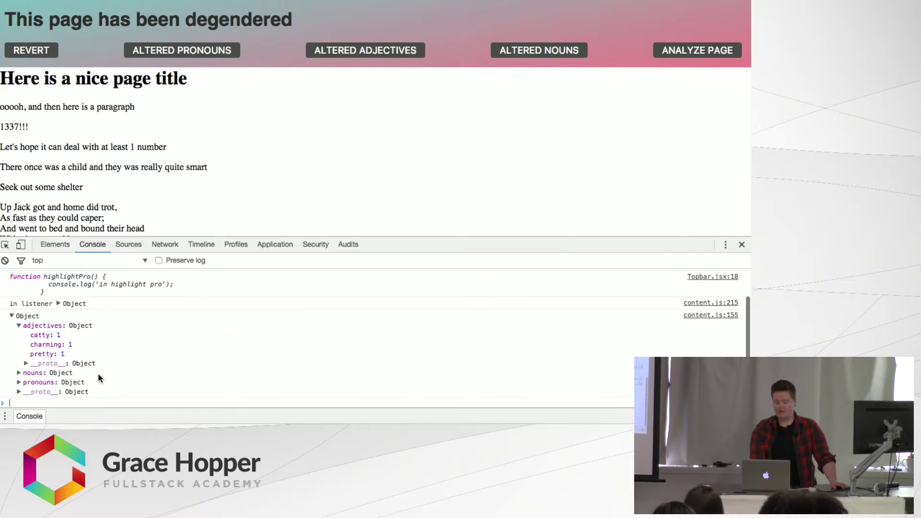
pyautogui.click(18, 373)
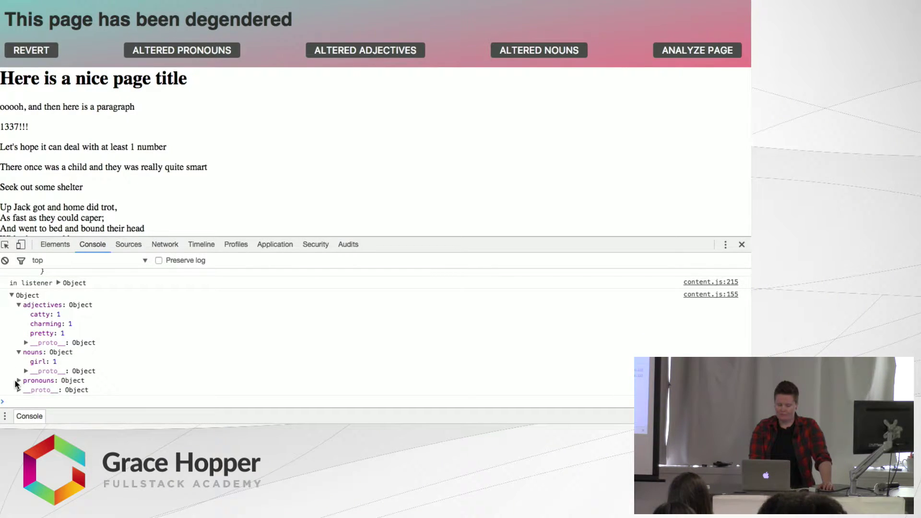
pyautogui.click(20, 380)
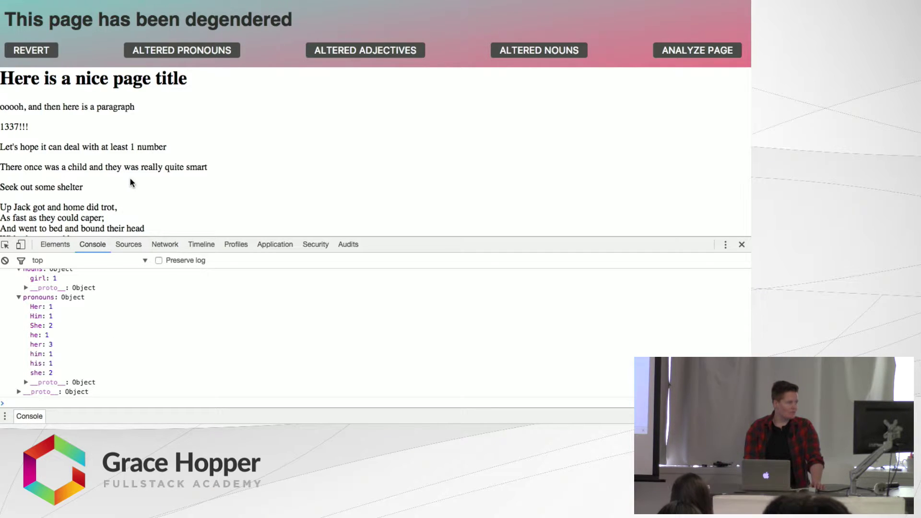
# Browse content.js's gendered-noun replacement map in Sublime Text, then return to the Keynote slide.
pyautogui.hotkey('ctrl', 'Right')
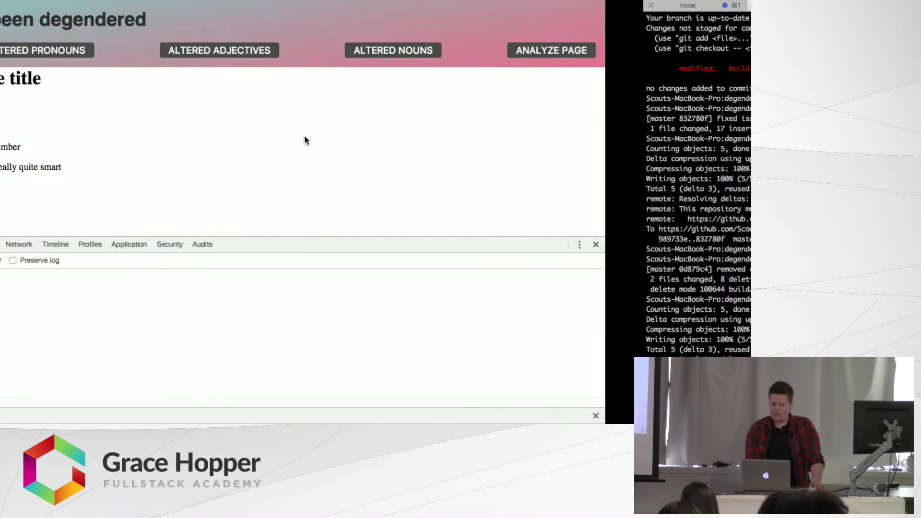
pyautogui.hotkey('ctrl', 'Left')
pyautogui.hotkey('ctrl', 'Left')
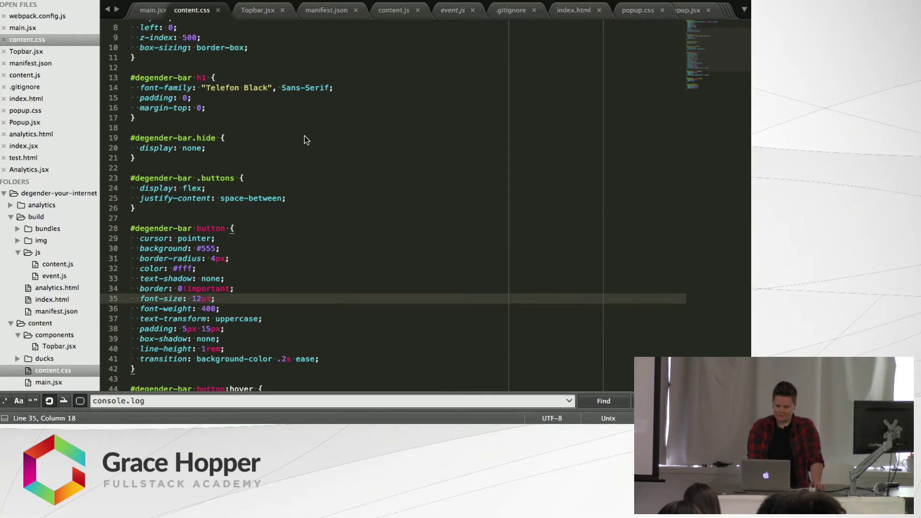
pyautogui.click(54, 265)
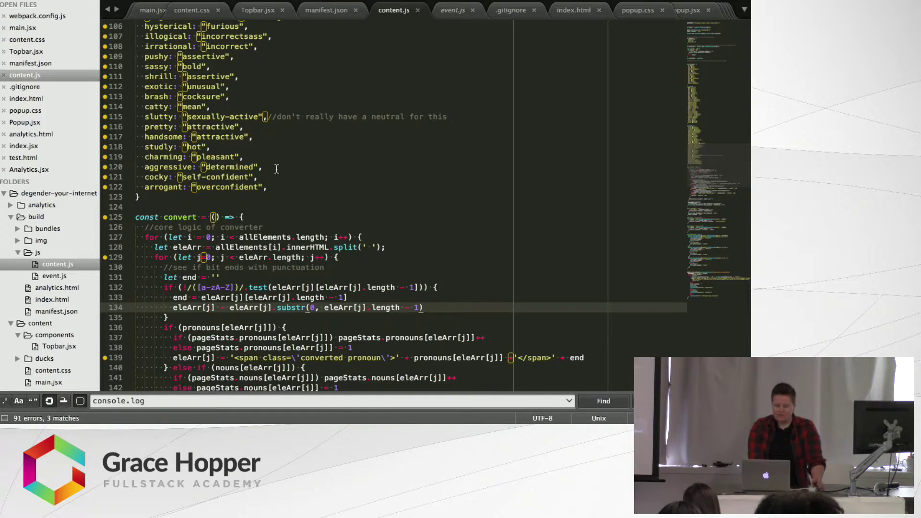
pyautogui.scroll(13, 331, 154)
pyautogui.scroll(18, 330, 154)
pyautogui.scroll(-16, 331, 154)
pyautogui.scroll(10, 331, 154)
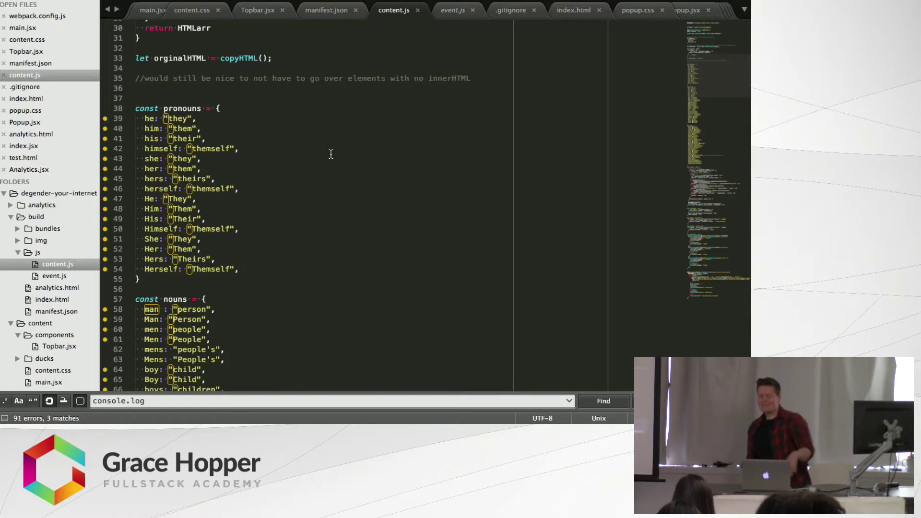
pyautogui.scroll(-3, 330, 154)
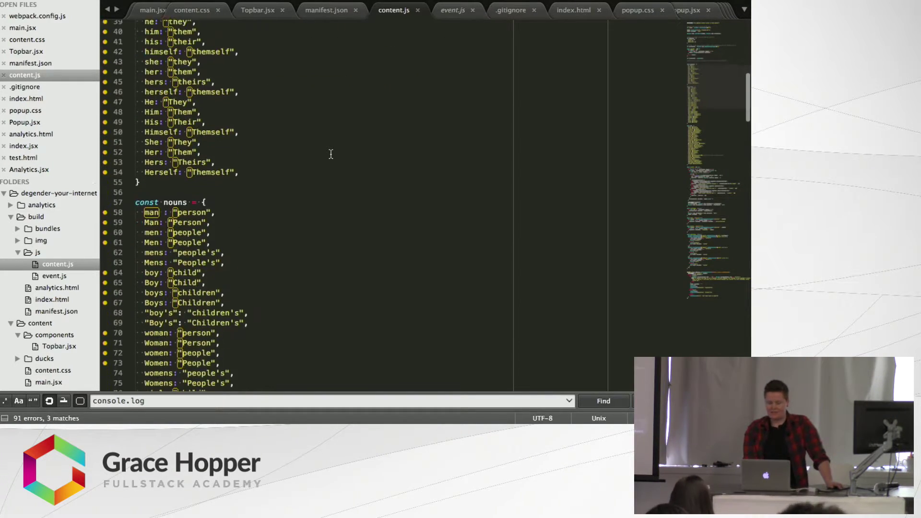
pyautogui.scroll(-4, 331, 154)
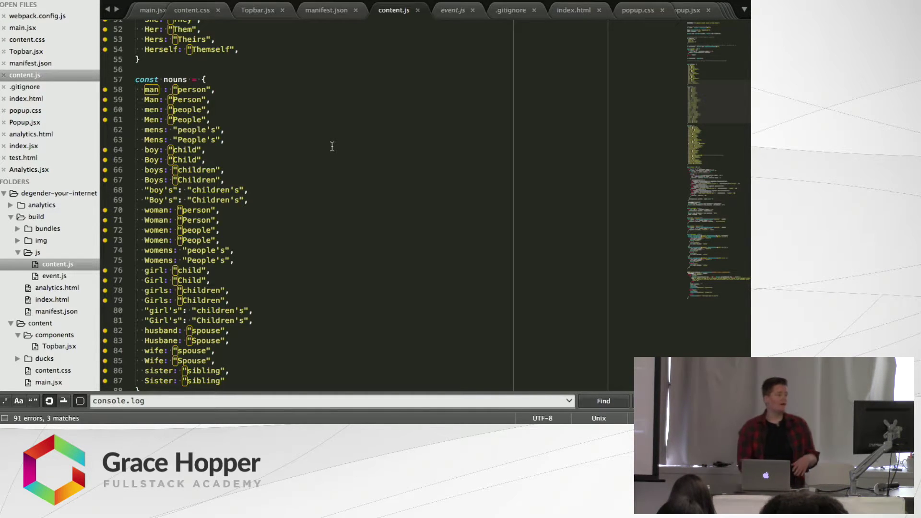
pyautogui.hotkey('ctrl', 'Left')
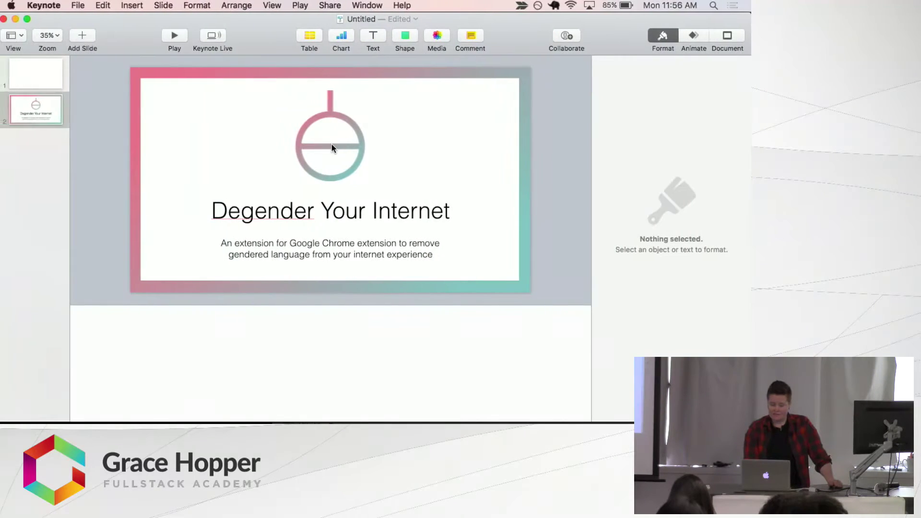
# Return to Chrome and scroll the degendered test page down to its last lines.
pyautogui.hotkey('ctrl', 'Right')
pyautogui.hotkey('ctrl', 'Right')
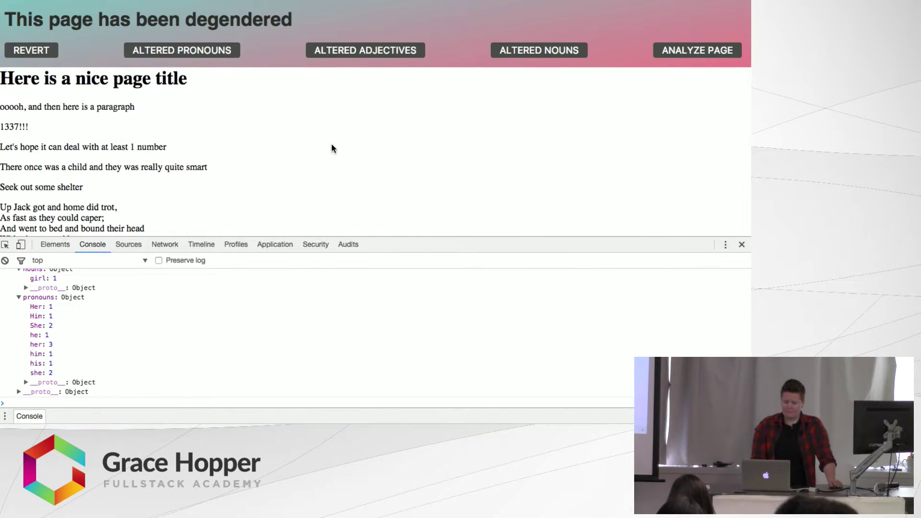
pyautogui.scroll(-5, 332, 144)
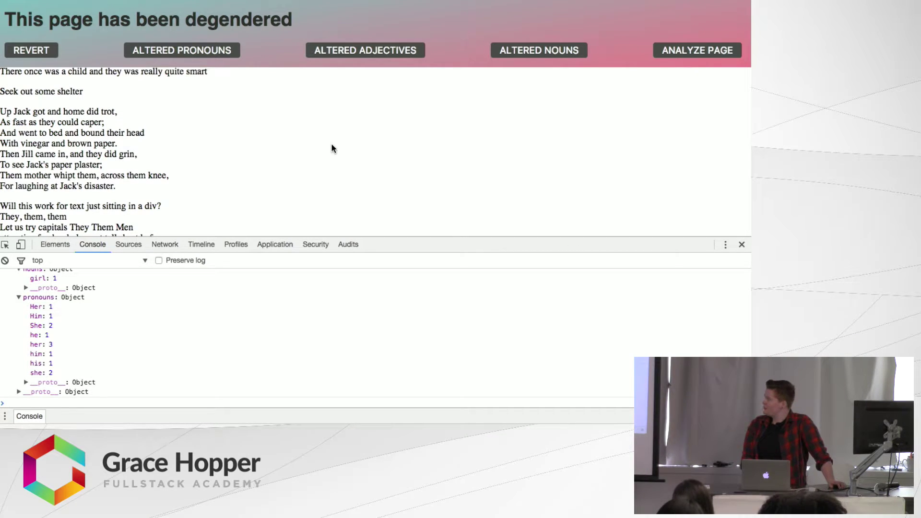
pyautogui.scroll(-1, 332, 148)
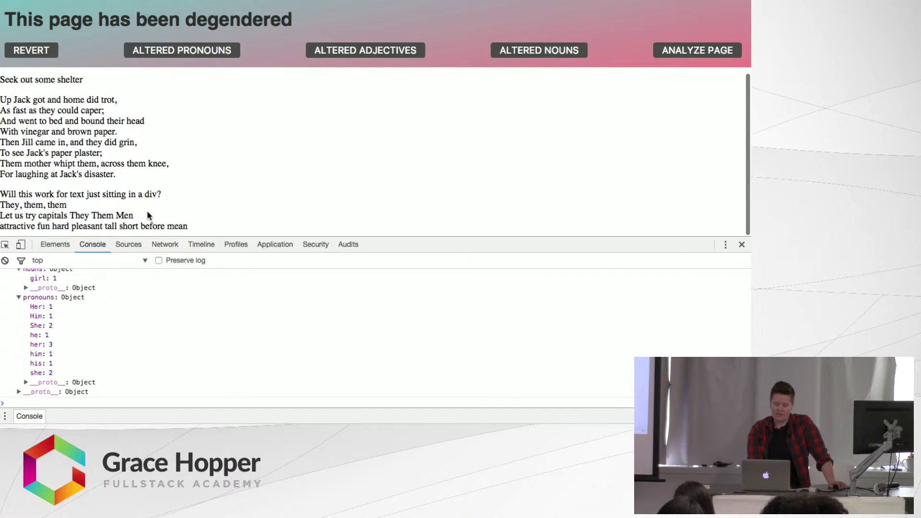
# Select the unreplaced capitalised 'Men' in 'Let us try capitals They Them Men'.
pyautogui.moveTo(142, 216); pyautogui.dragTo(115, 215)
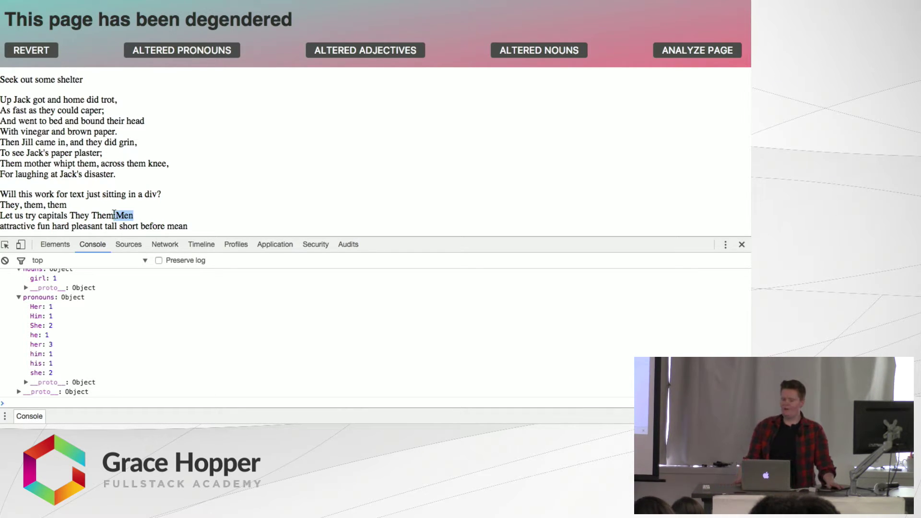
# Show the Degender Your Internet popup, then move to content.js where Men maps to 'People'.
pyautogui.moveTo(662, 3)
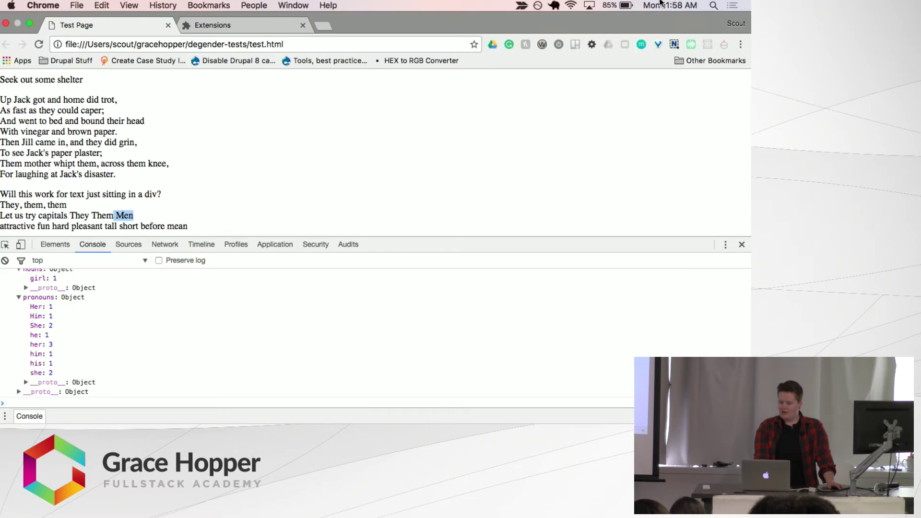
pyautogui.click(723, 48)
pyautogui.click(722, 31)
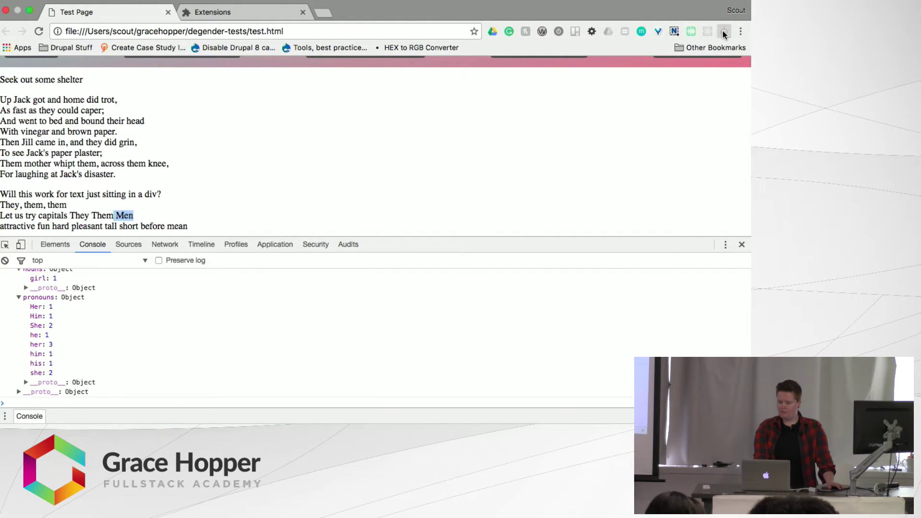
pyautogui.click(722, 31)
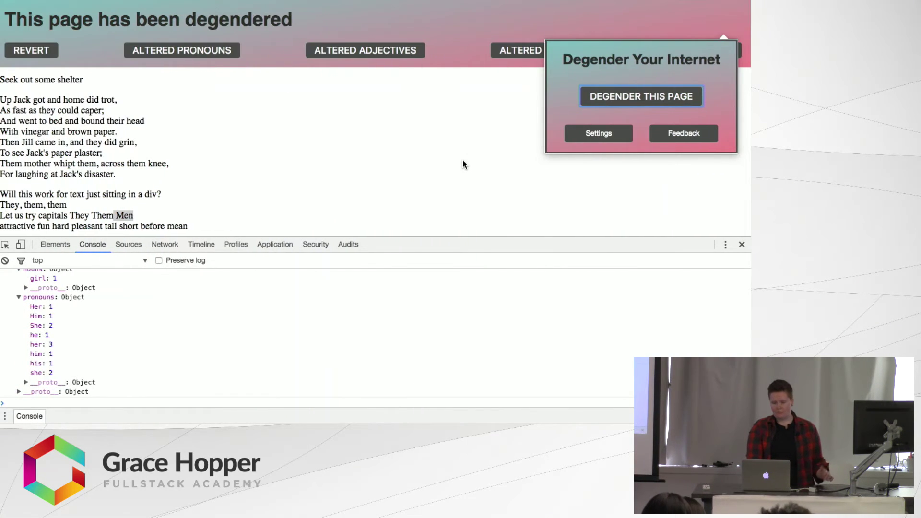
pyautogui.hotkey('ctrl', 'Left')
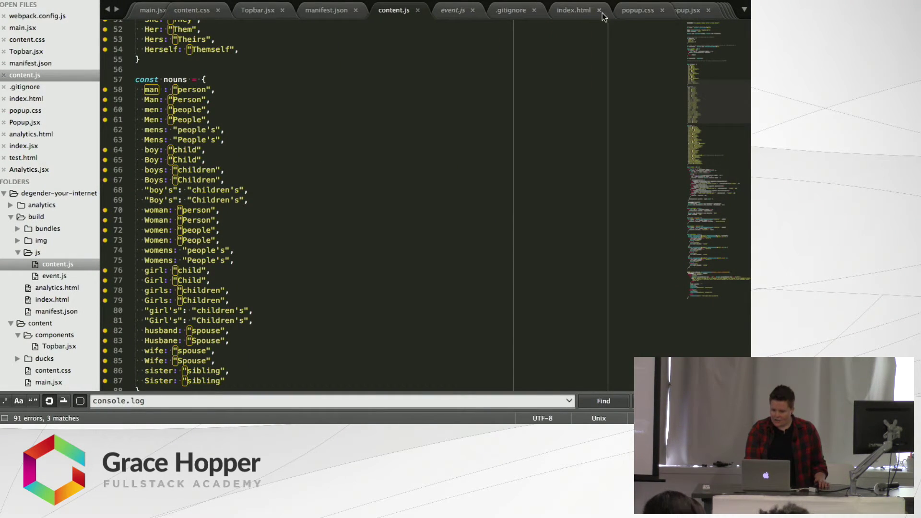
# Change test.html's lang attribute from en to fr, save it, and go back to Chrome.
pyautogui.hscroll(5, 605, 14)
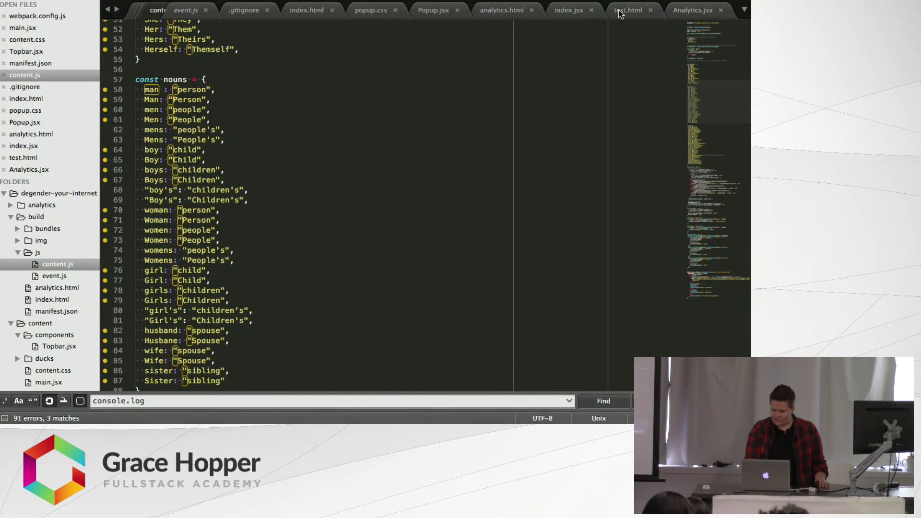
pyautogui.click(624, 11)
pyautogui.scroll(3, 311, 70)
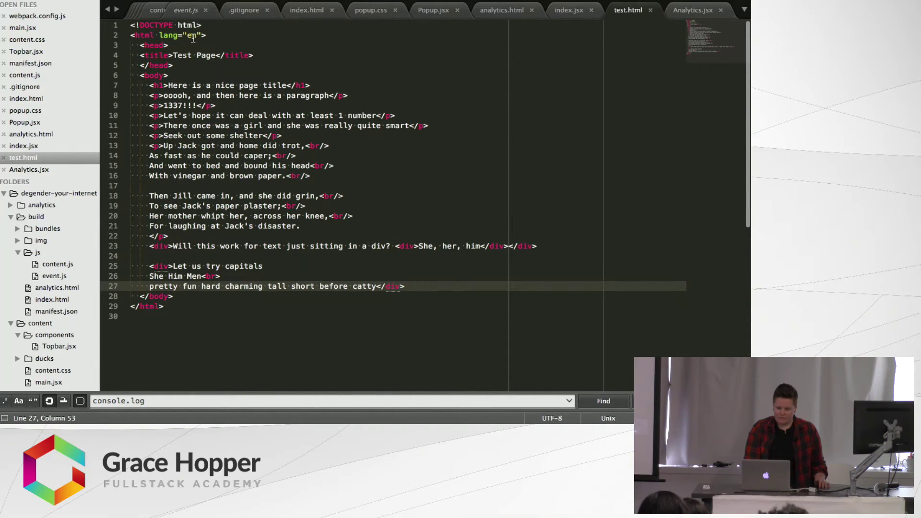
pyautogui.click(193, 39)
pyautogui.press('BackSpace')
pyautogui.press('BackSpace')
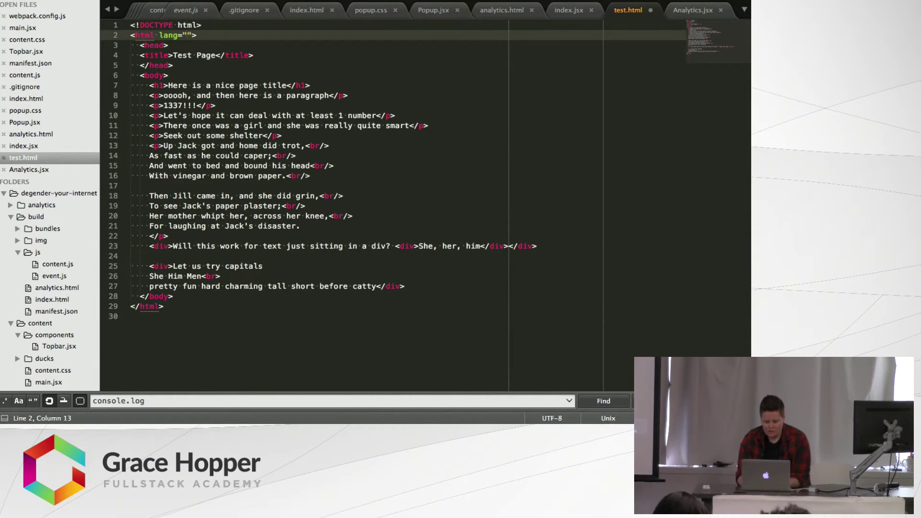
pyautogui.write('fr')
pyautogui.hotkey('ctrl', 's')
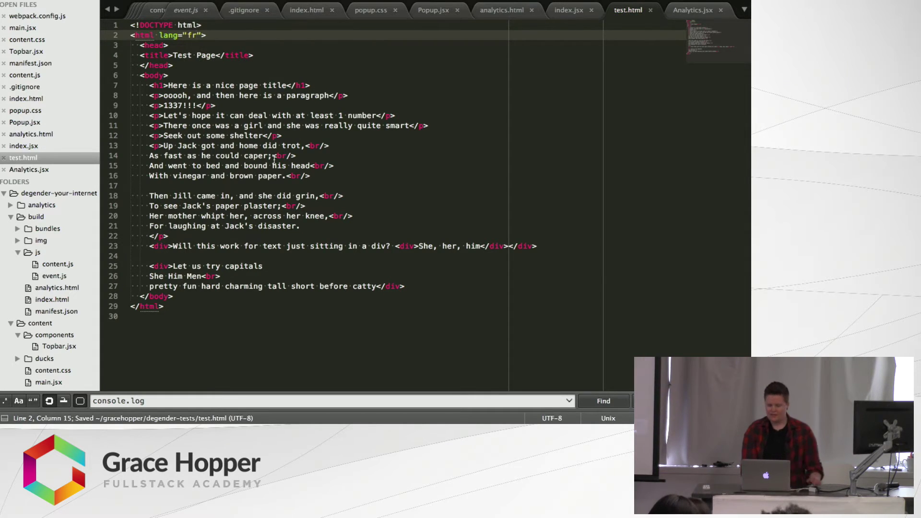
pyautogui.hotkey('ctrl', 'Left')
# Reload the French-tagged page, run DEGENDER THIS PAGE, and dismiss the not-in-English warning.
pyautogui.hotkey('ctrl', 'Right')
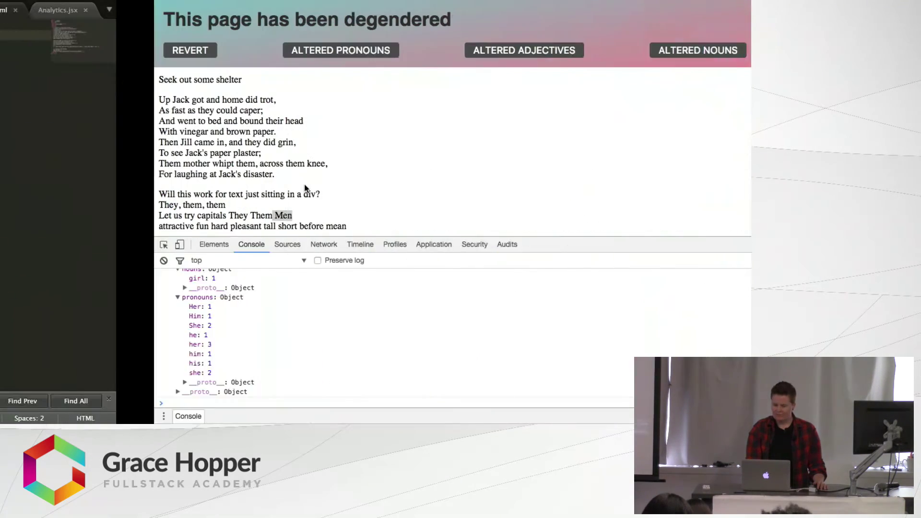
pyautogui.moveTo(31, 4)
pyautogui.click(39, 44)
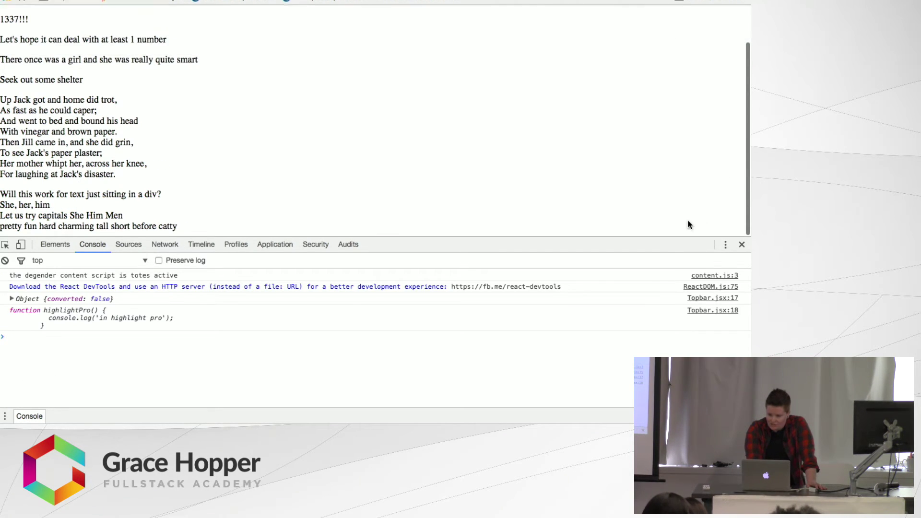
pyautogui.moveTo(724, 4)
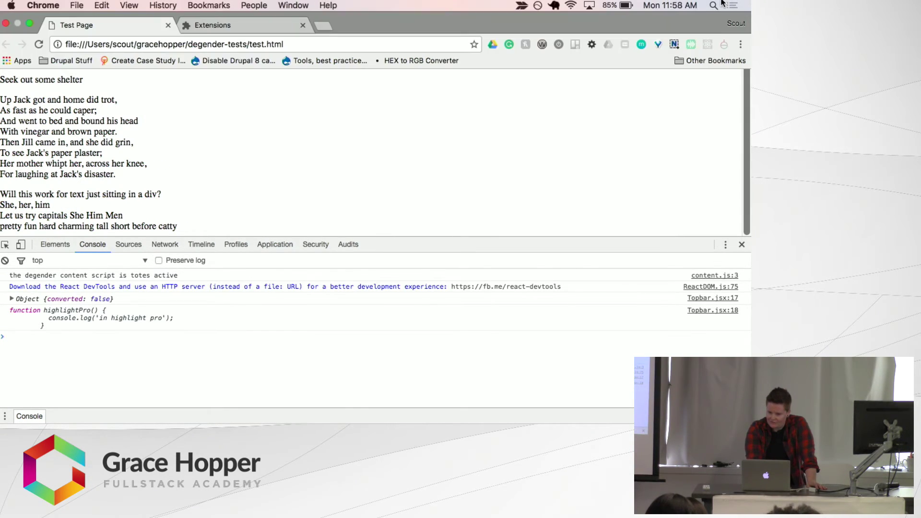
pyautogui.click(723, 44)
pyautogui.click(659, 108)
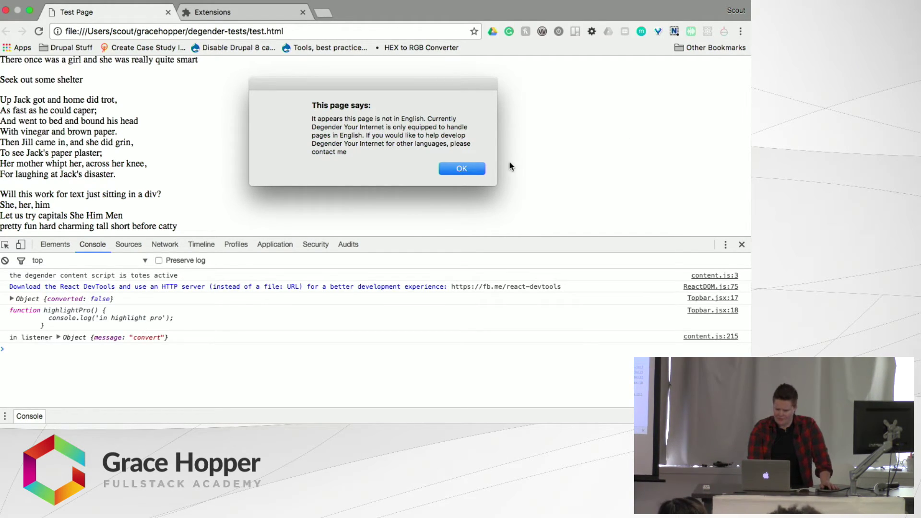
pyautogui.click(483, 167)
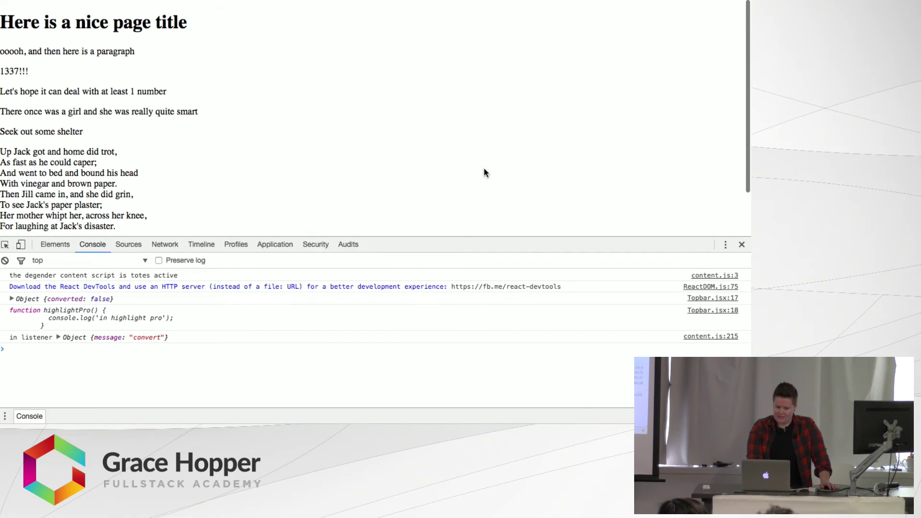